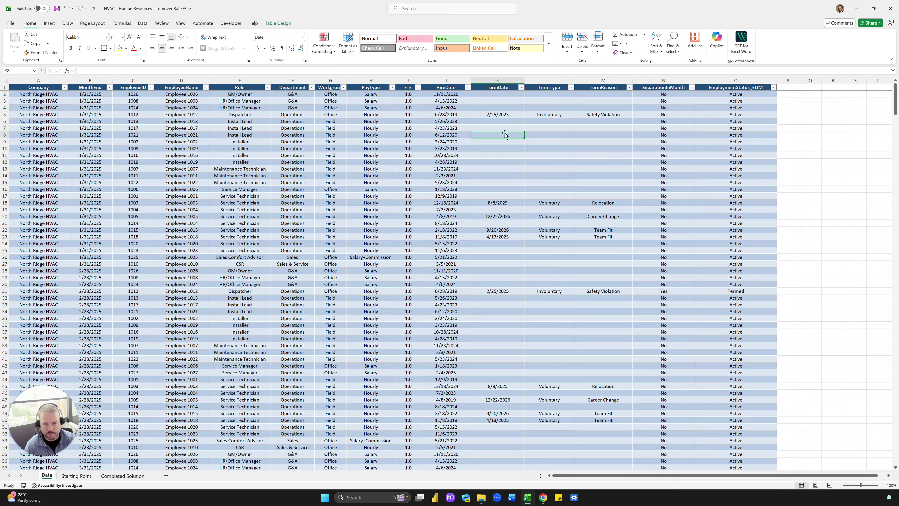
Step: Examine the month-end, employee, role, department, workgroup and pay type columns of the turnover data
click(433, 142)
click(291, 168)
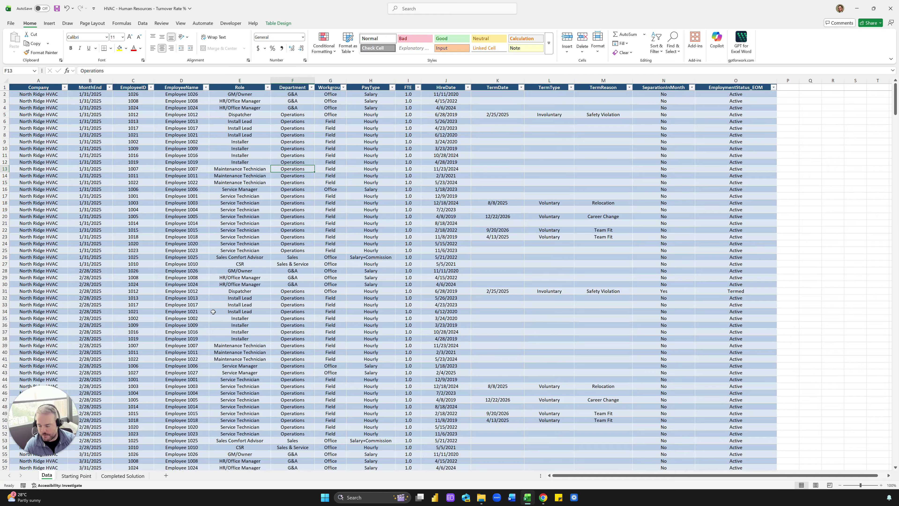
click(234, 289)
click(255, 264)
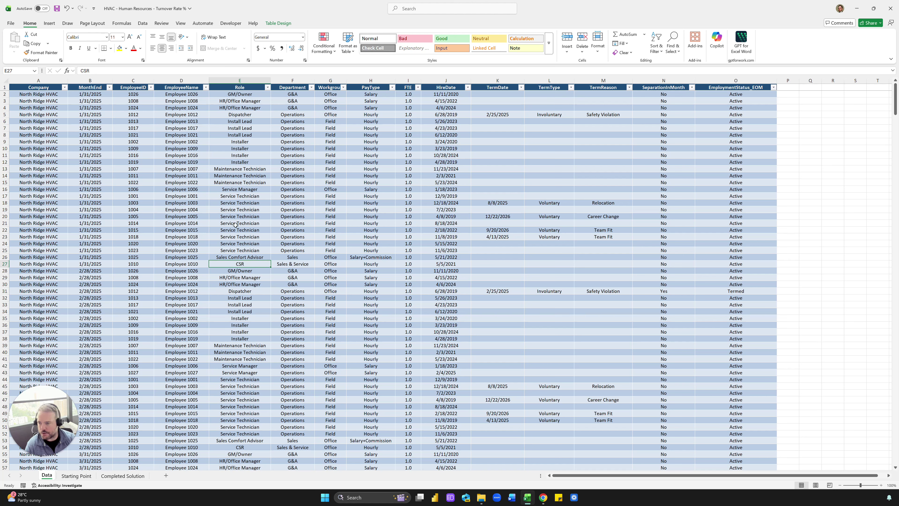
click(233, 209)
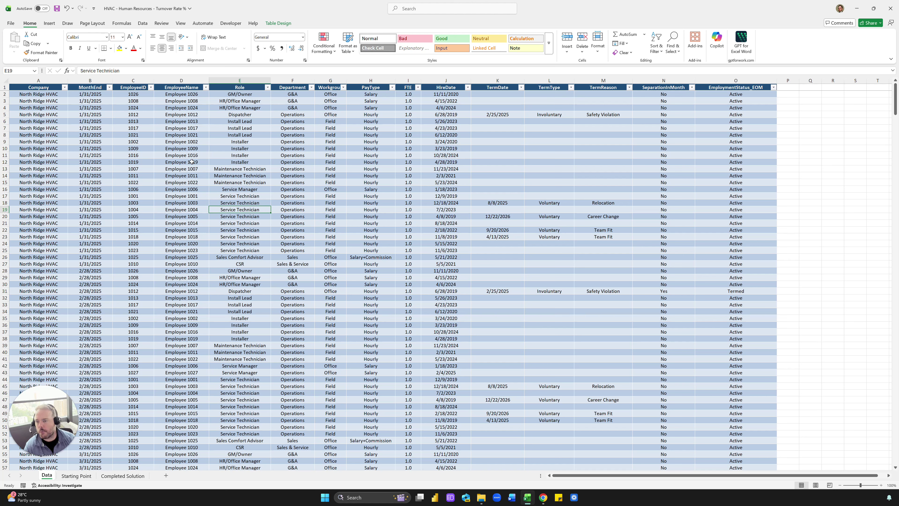
drag(98, 94, 95, 115)
click(227, 106)
drag(191, 96, 199, 236)
click(203, 195)
drag(229, 95, 356, 217)
click(353, 174)
click(351, 162)
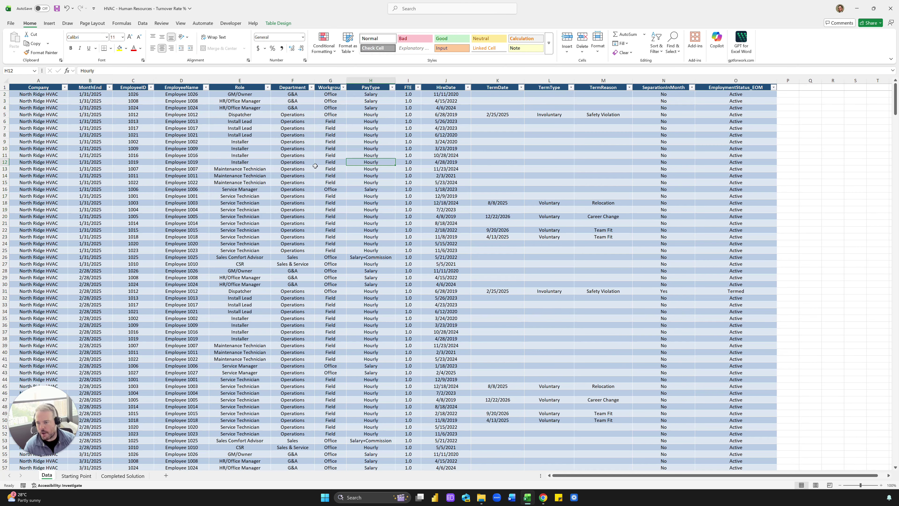
click(246, 218)
drag(193, 122, 339, 217)
click(355, 182)
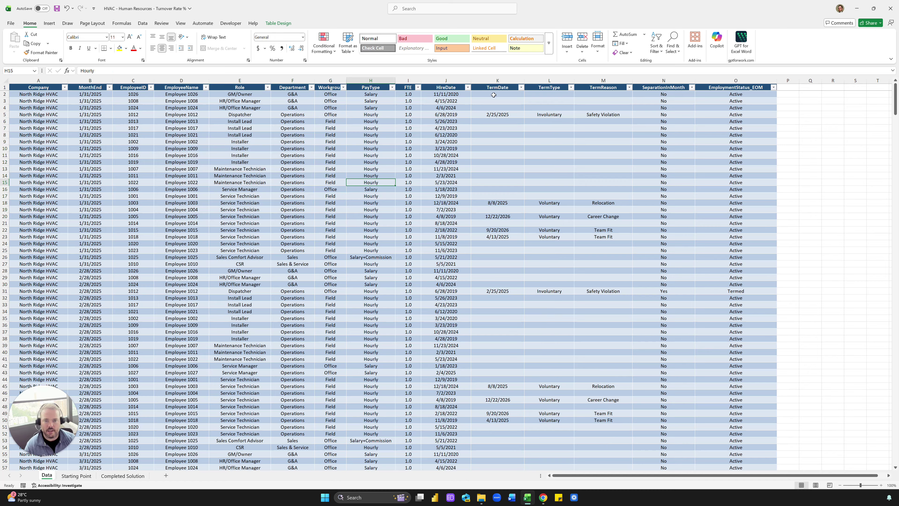
Step: Examine the termination, SeparationInMonth and EmploymentStatus_EOM columns of the data, and view the Completed Solution sheet
drag(483, 93, 499, 156)
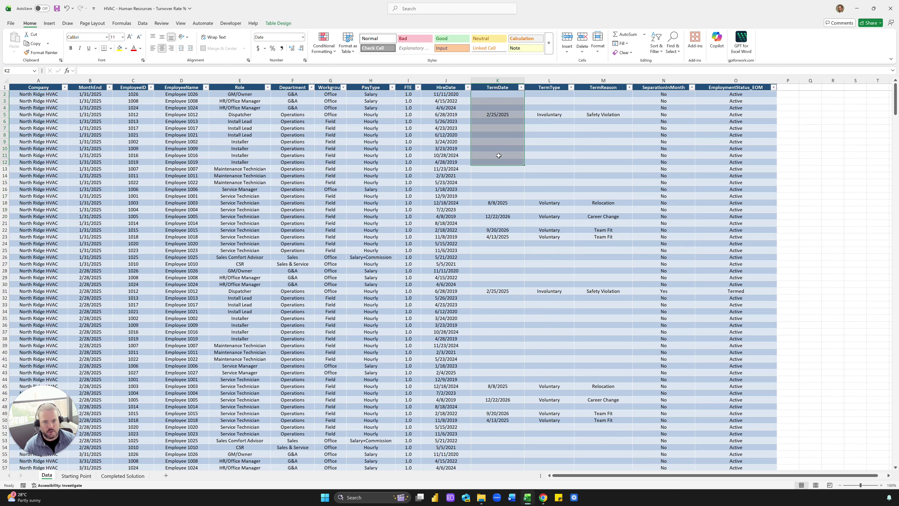
click(563, 124)
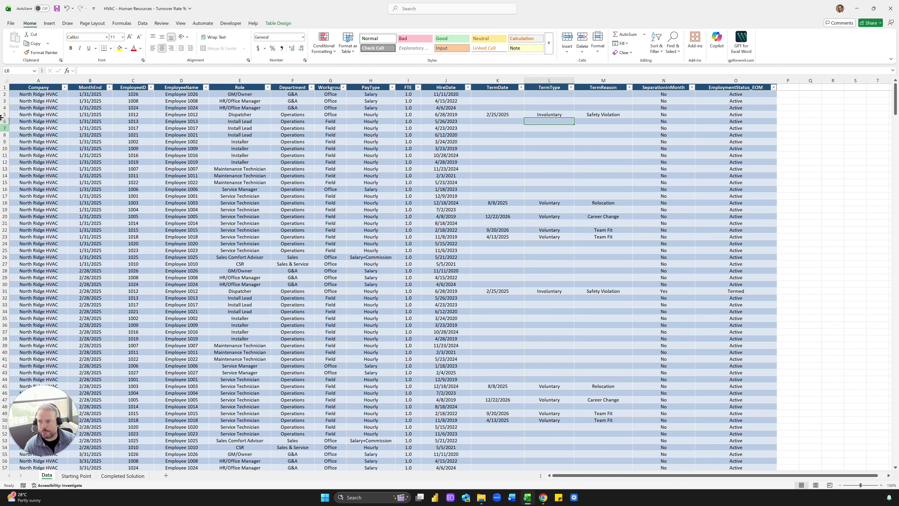
drag(84, 94, 89, 223)
click(220, 150)
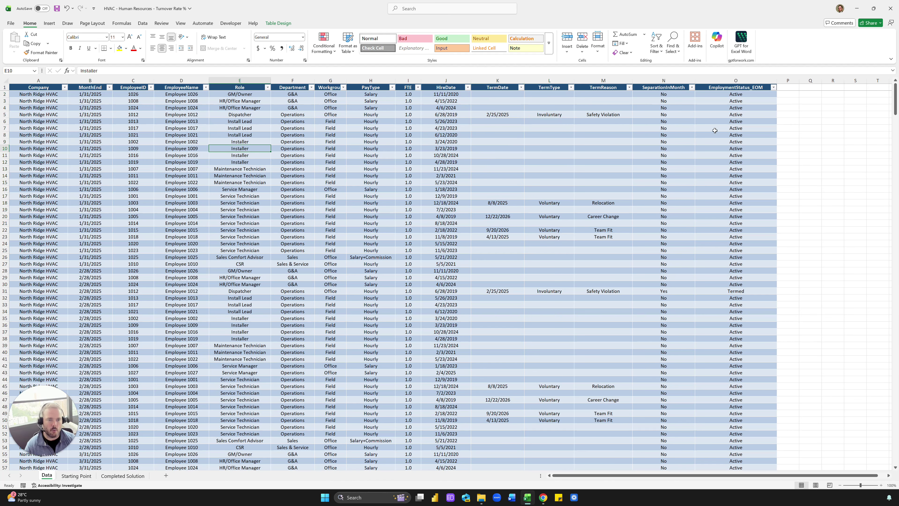
drag(678, 99, 675, 285)
click(674, 209)
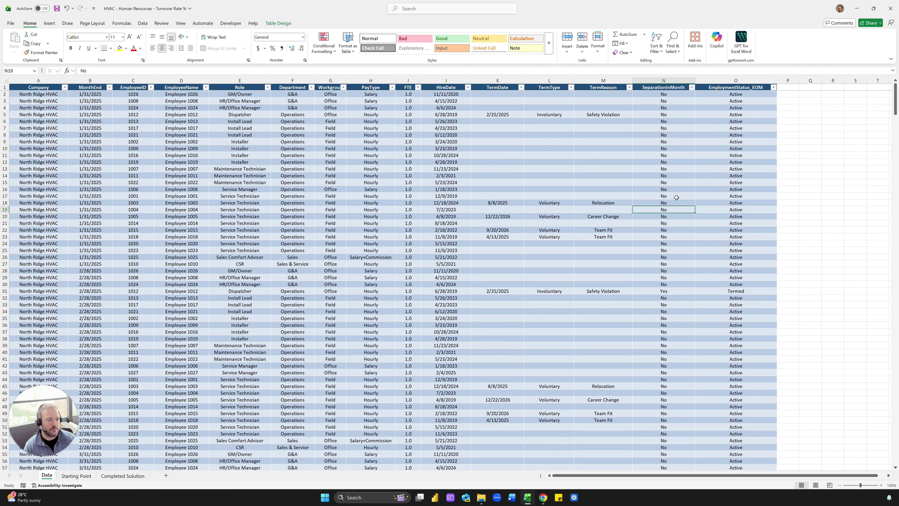
drag(728, 98, 737, 233)
click(736, 162)
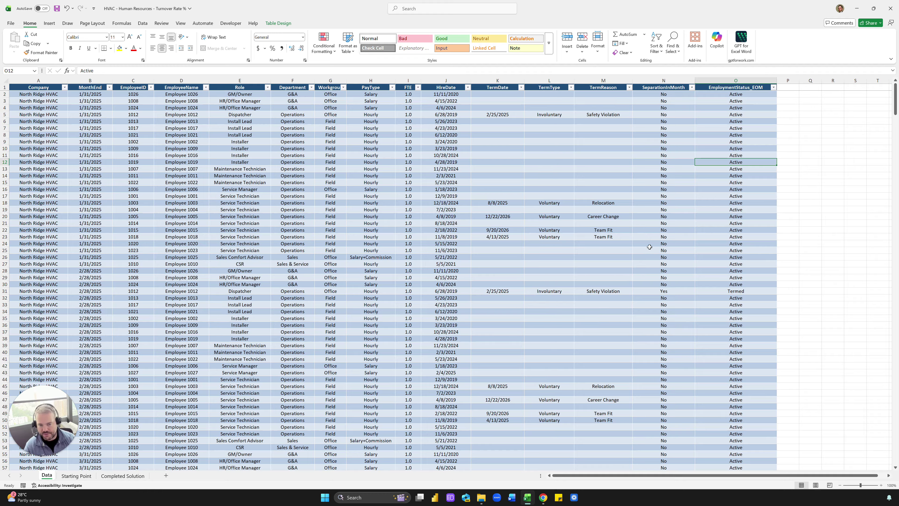
drag(549, 196, 554, 252)
click(549, 134)
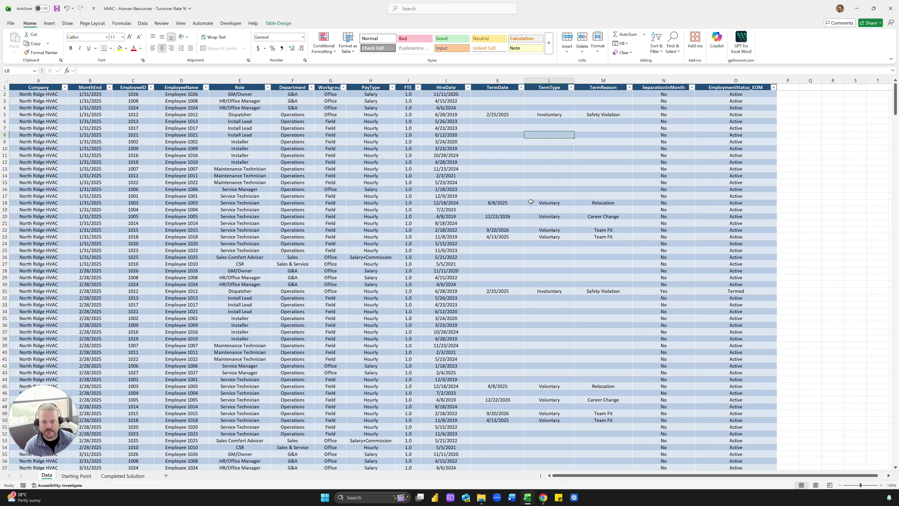
click(119, 476)
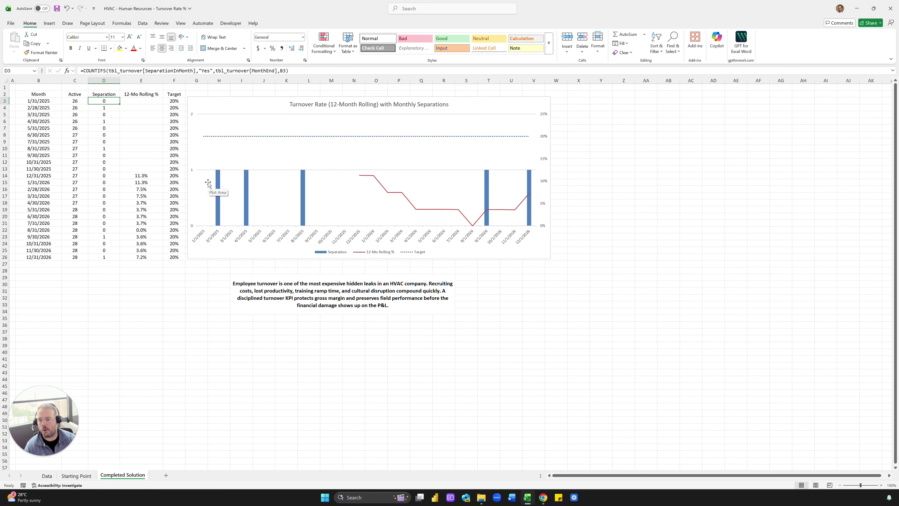
Step: Enter the header "Month" in cell B2 of the Starting Point sheet
click(76, 476)
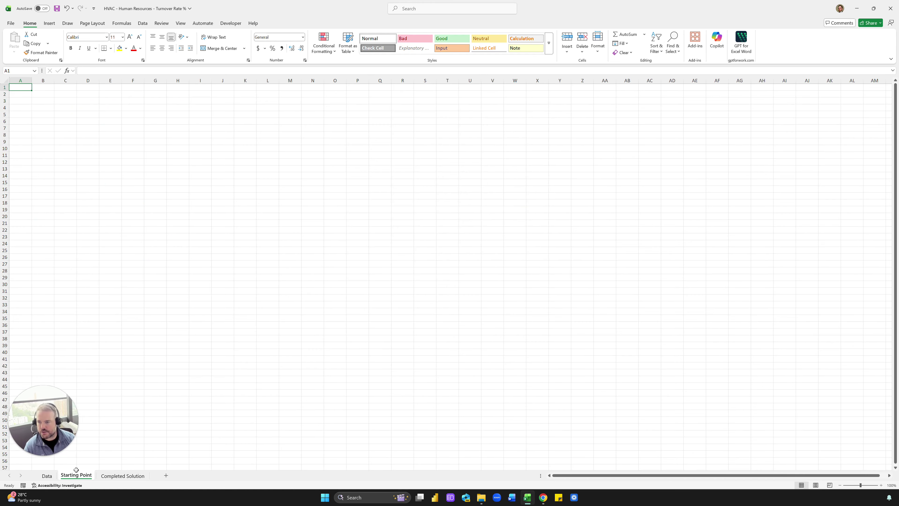
click(64, 157)
ctrl+scroll(50, 114, up, 6)
click(61, 102)
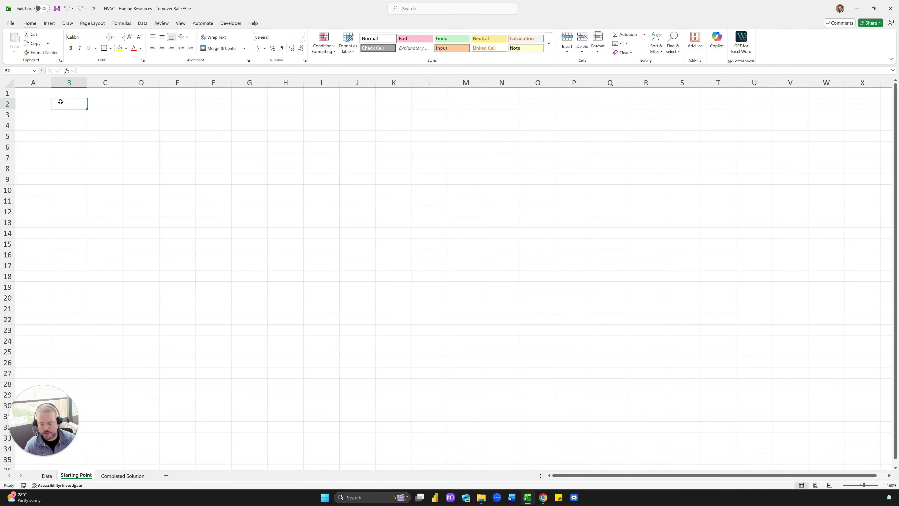
text(Month)
key(Return)
click(61, 102)
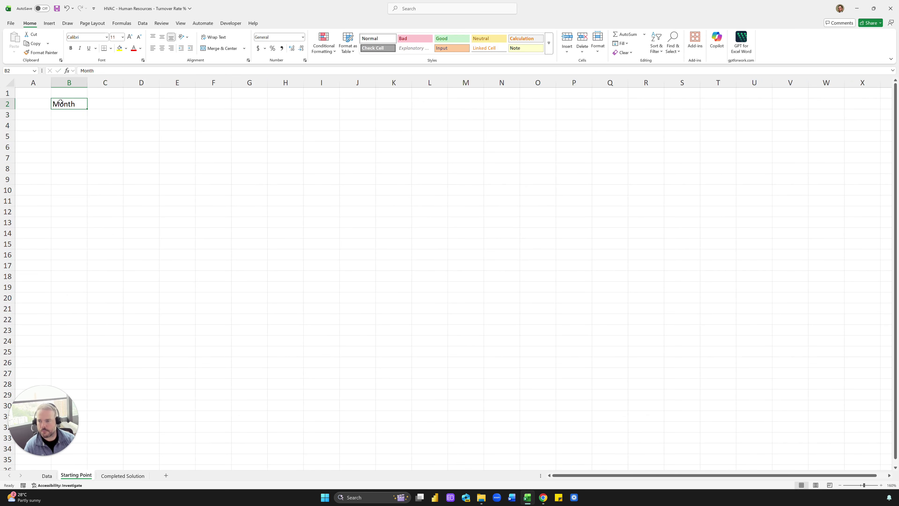
Step: List the distinct month ends in B3 with a UNIQUE formula on the MonthEnd column of tbl_turnover
key(Down)
text(=UNIQUE()
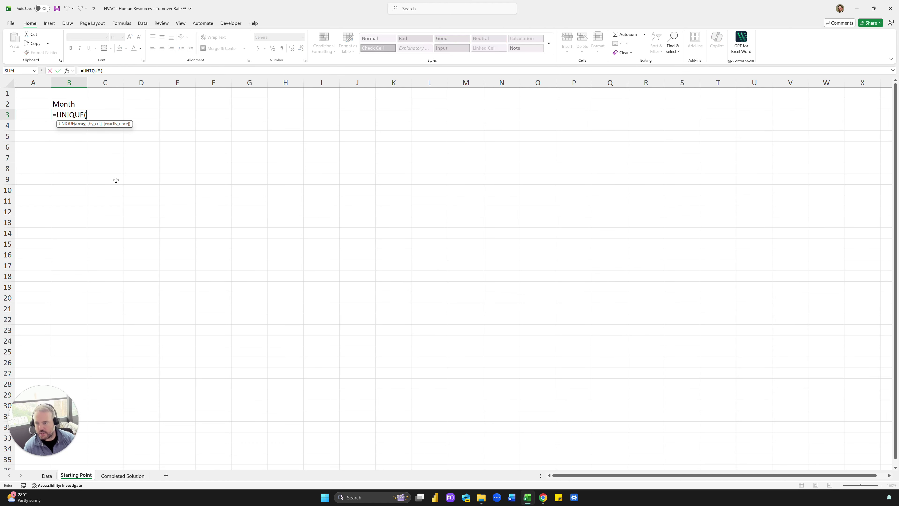
click(47, 476)
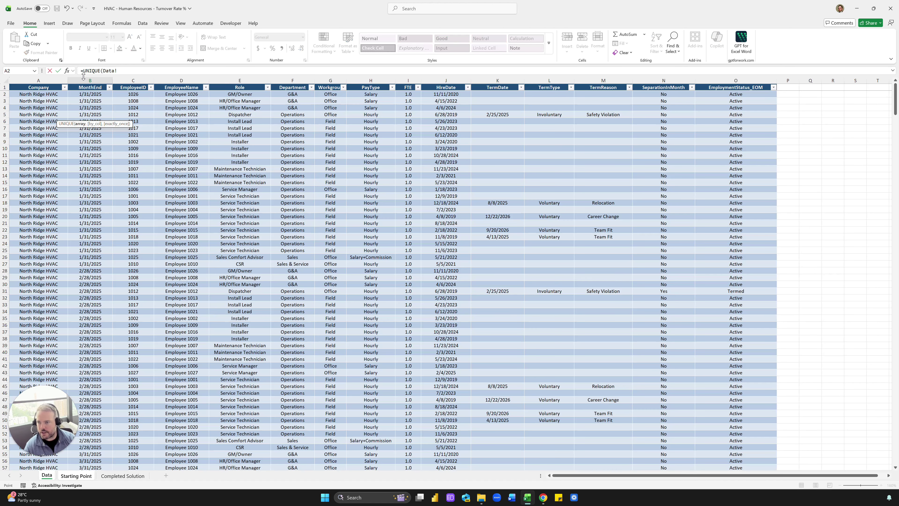
click(92, 83)
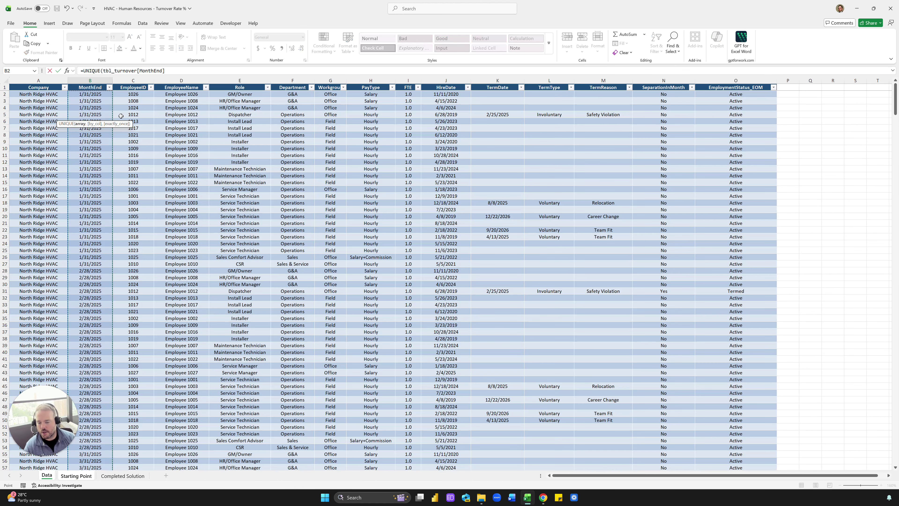
key(Return)
Step: Format the listed month values as Short Date and centre them together with the Month header
key(ctrl+shift+Down)
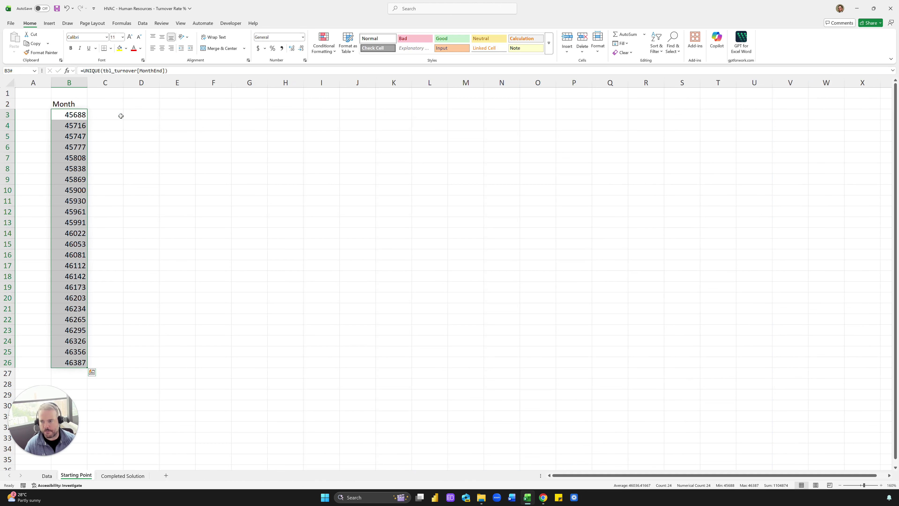
click(278, 37)
text(Short Date)
key(Return)
key(Up)
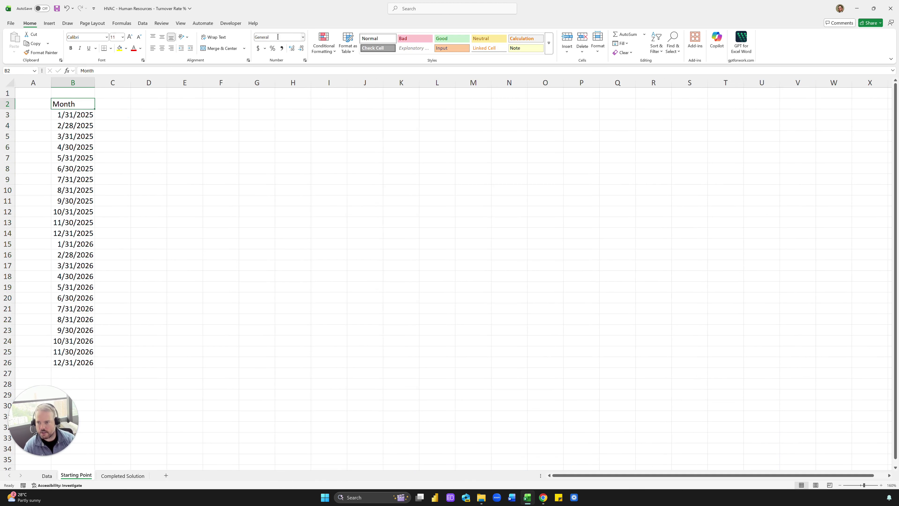
click(116, 93)
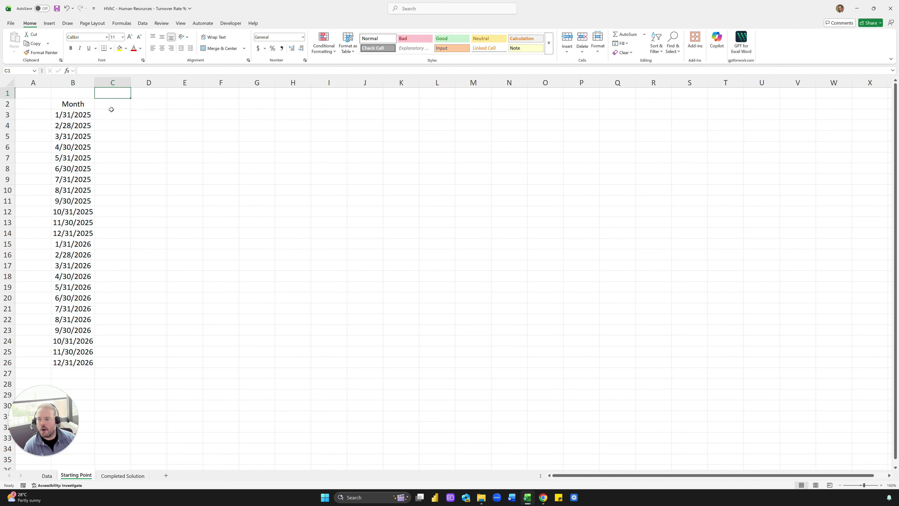
Step: Copy the Active, Separation, 12-Mo Rolling % and Target headers from Completed Solution into C2:F2 and autofit columns D and E
click(107, 103)
drag(95, 83, 175, 94)
click(123, 476)
key(ctrl+c)
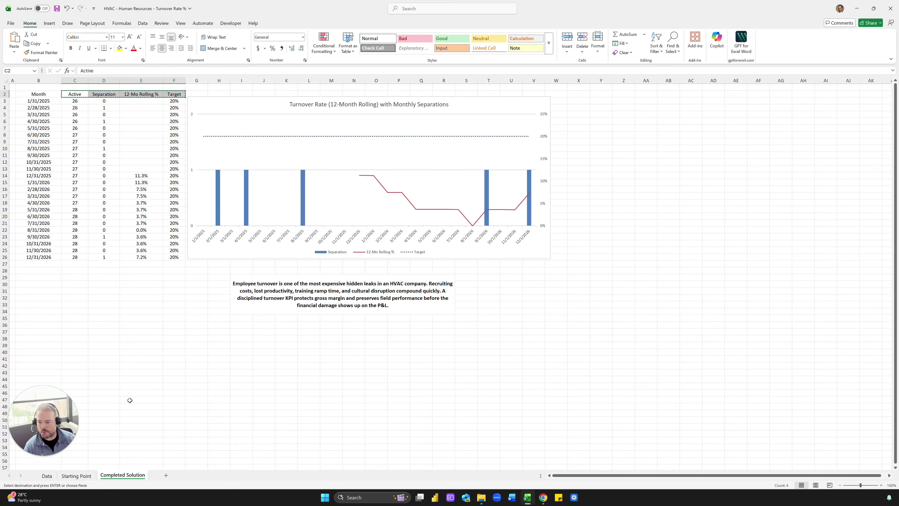
click(76, 476)
key(ctrl+v)
click(162, 137)
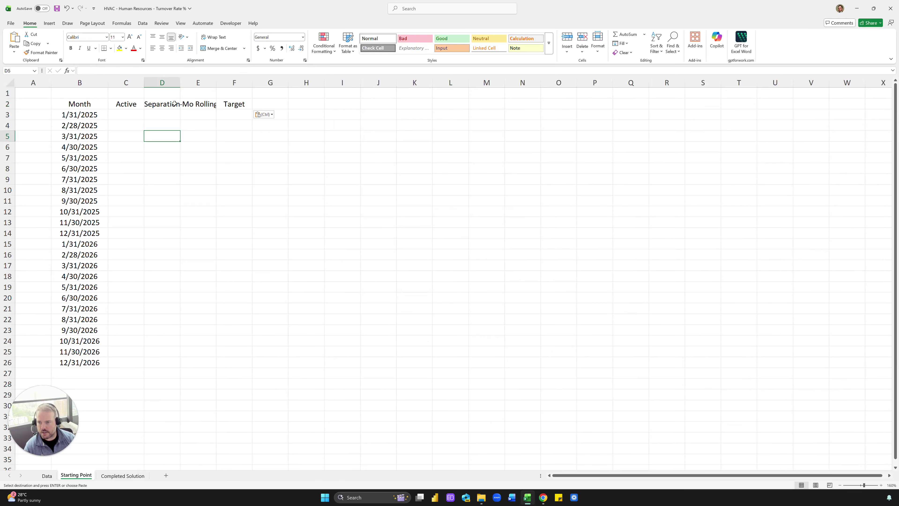
double_click(182, 83)
double_click(231, 84)
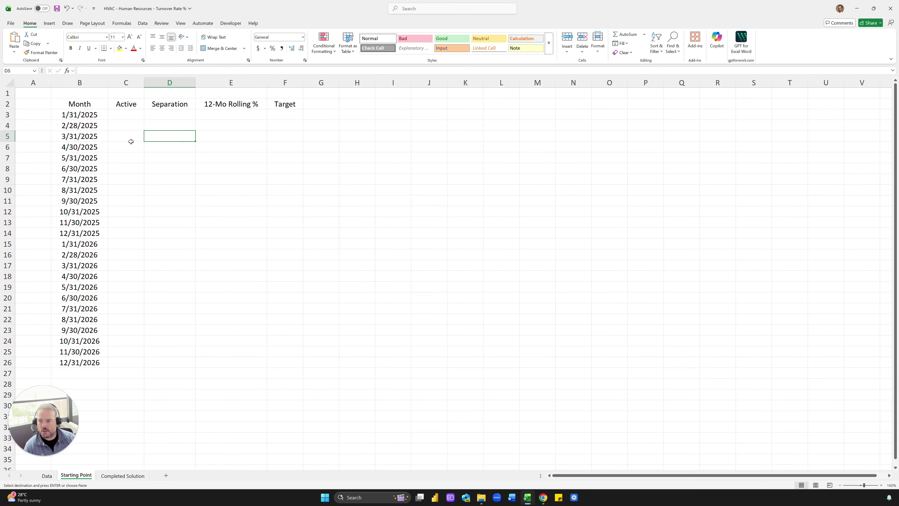
Step: Enter a COUNTIFS in C3 counting tbl_turnover rows whose EmploymentStatus_EOM is "Active" and whose MonthEnd matches B3
click(133, 118)
text(=COUNTIFS()
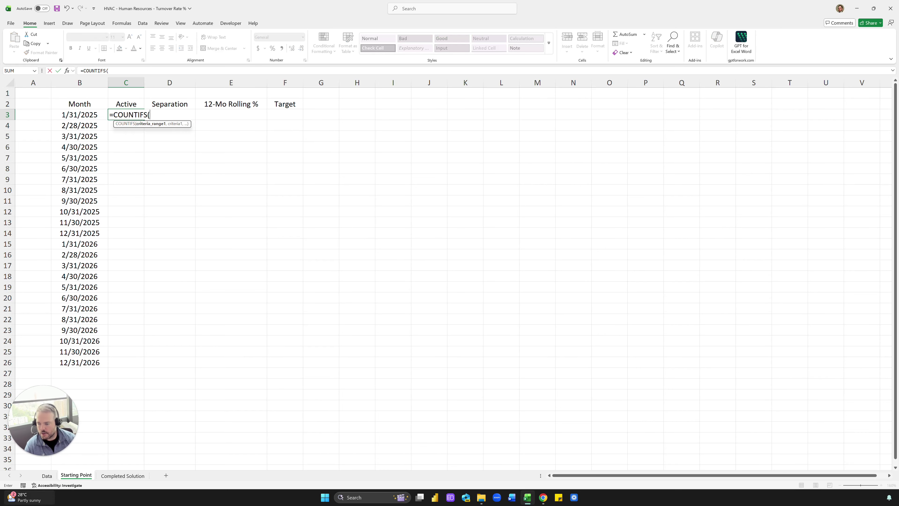
click(47, 476)
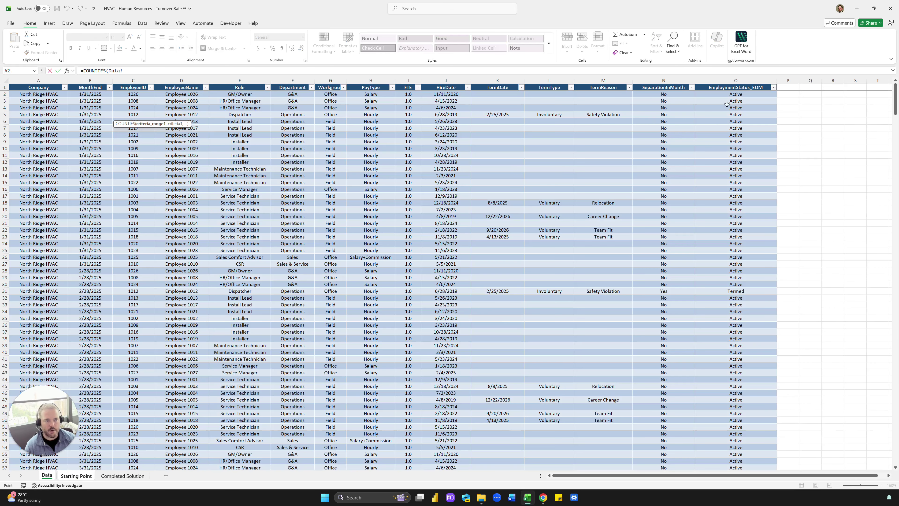
click(731, 83)
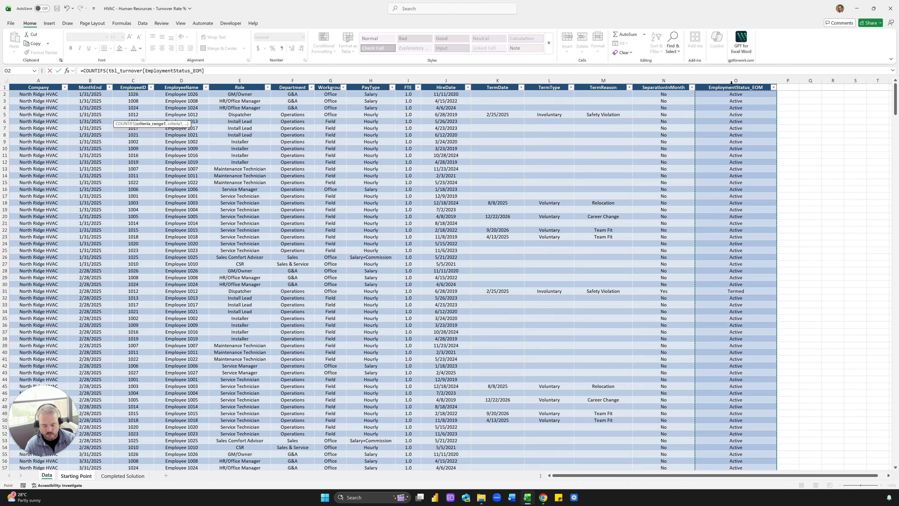
text(,"Active)
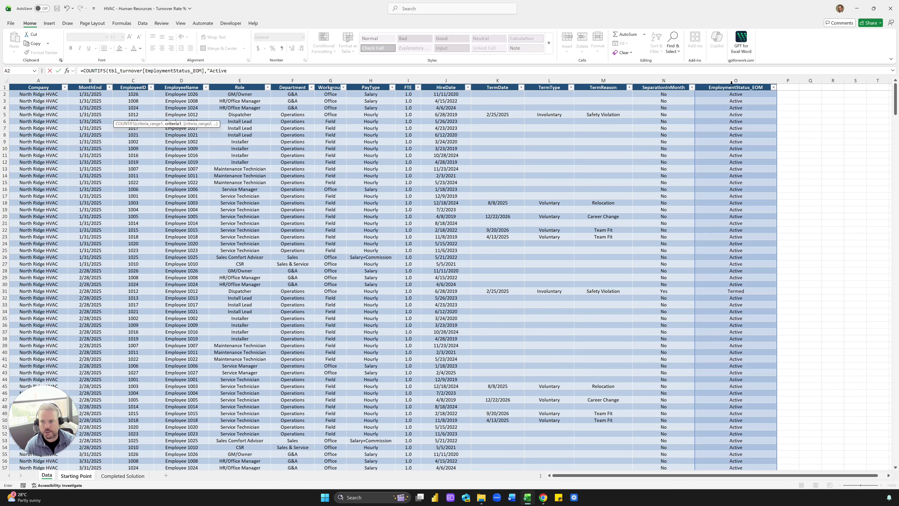
text(",)
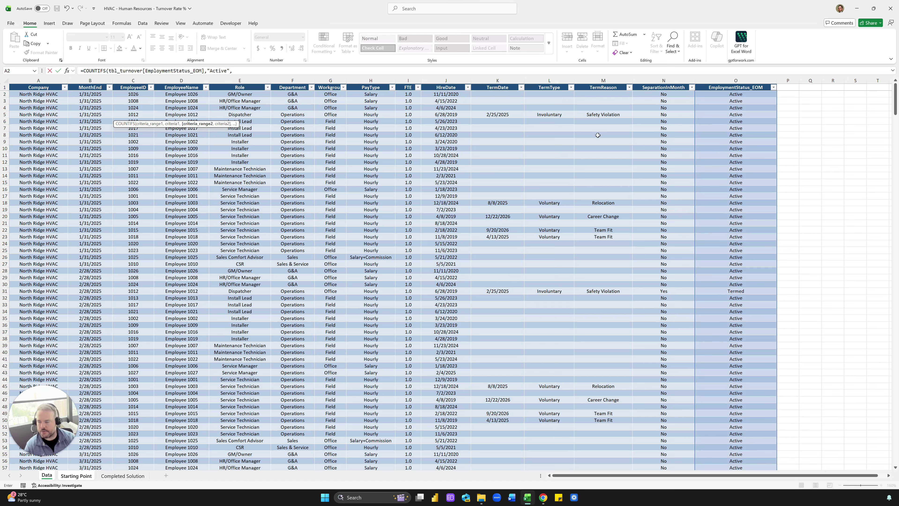
click(79, 83)
text(,)
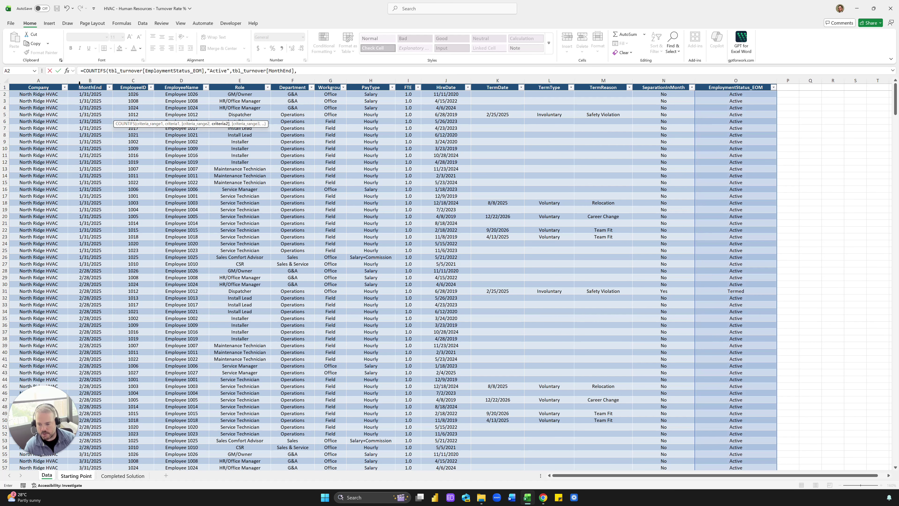
click(85, 476)
click(77, 117)
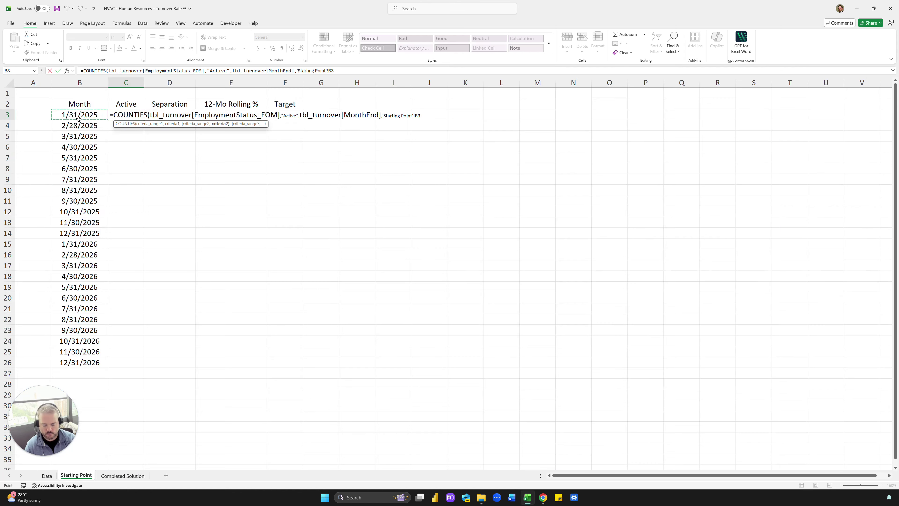
key(ctrl+Return)
Step: Centre the active count in C3 and fill its formula down through the 12/31/2026 row
click(163, 49)
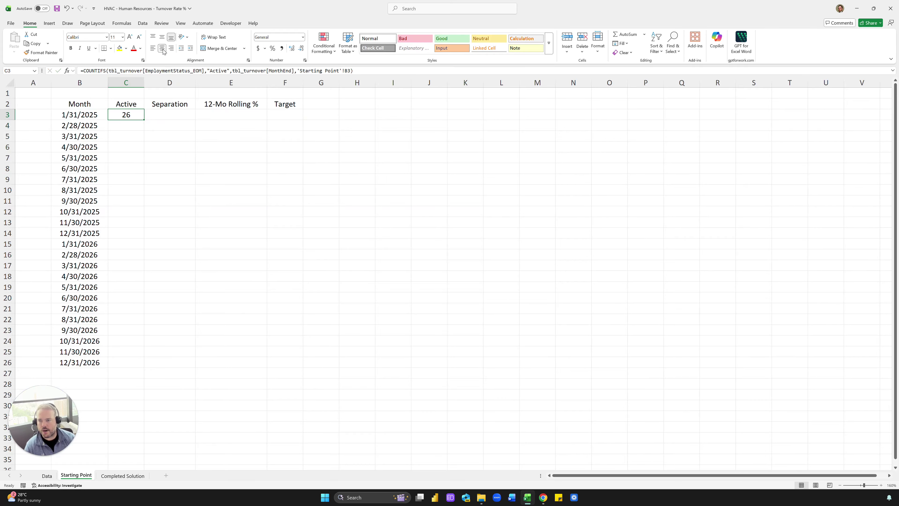
double_click(145, 119)
Step: Examine the Yes and No flags in the SeparationInMonth column of the Data sheet
key(Right)
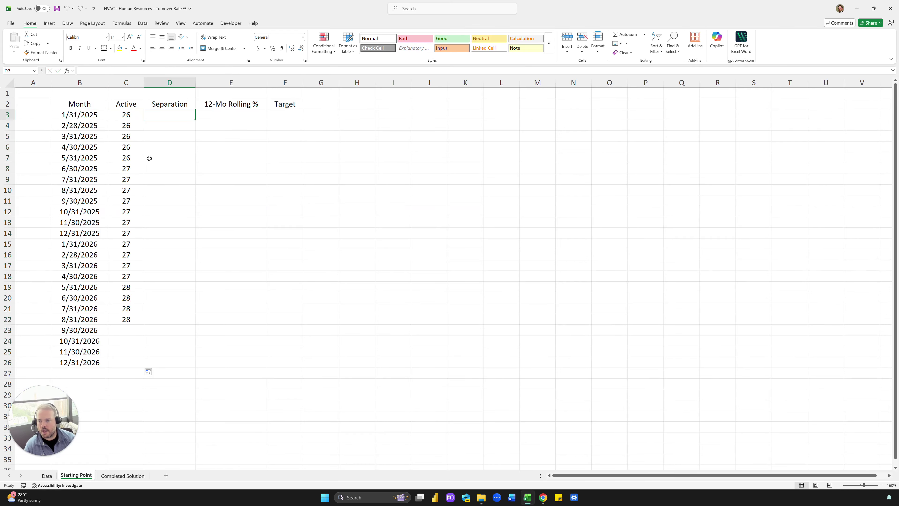
click(52, 479)
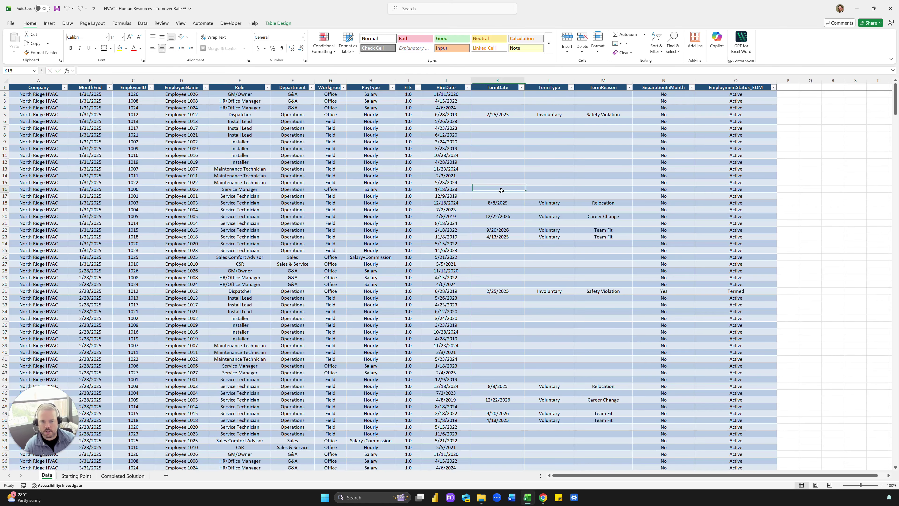
click(668, 94)
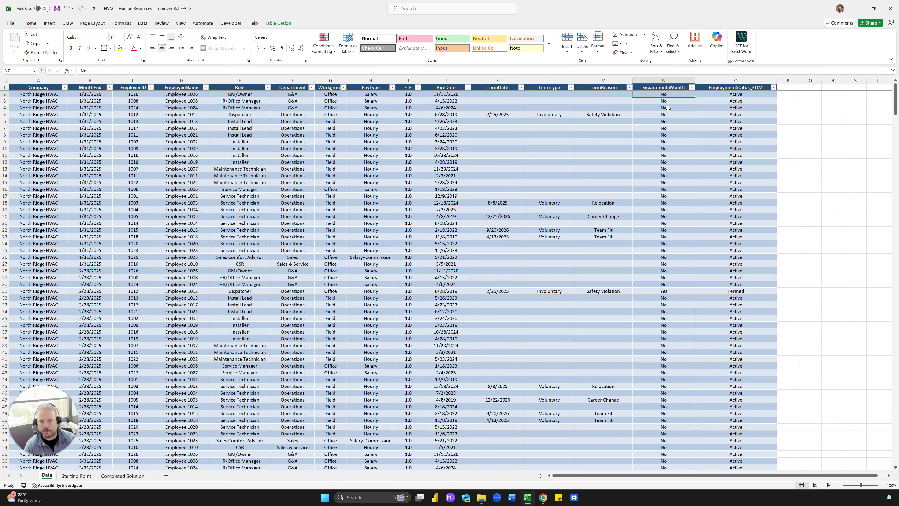
click(671, 136)
click(677, 167)
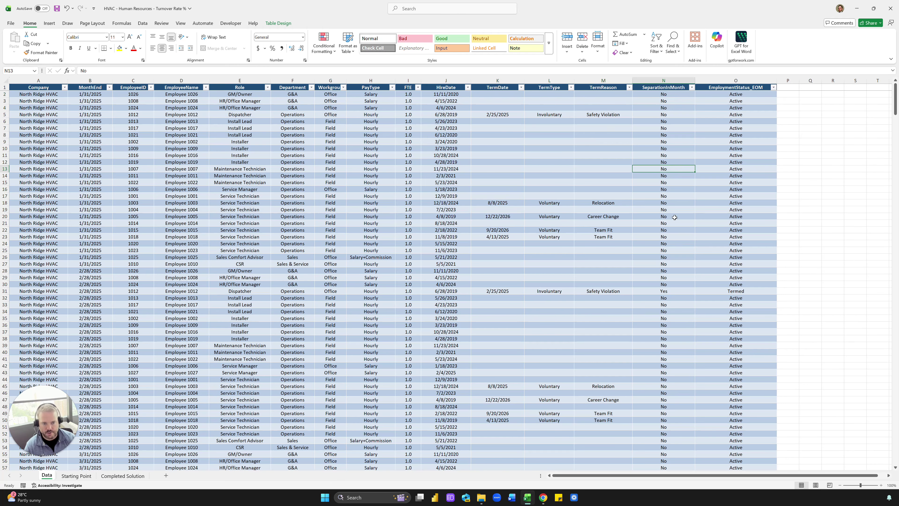
click(673, 230)
scroll(673, 252, down, 4)
click(670, 223)
click(671, 210)
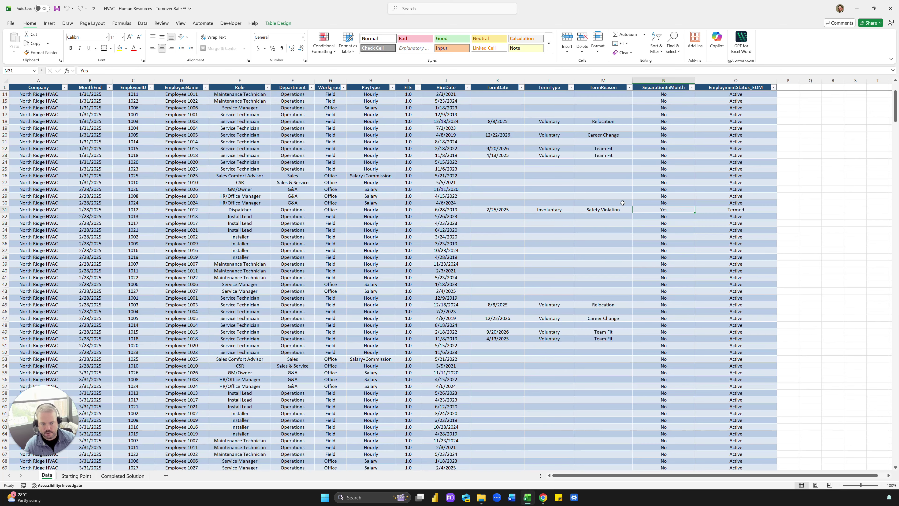
Step: Review the TermDate, TermType and TermReason entries for the terminated dispatcher in the 2/28/2025 rows
click(514, 209)
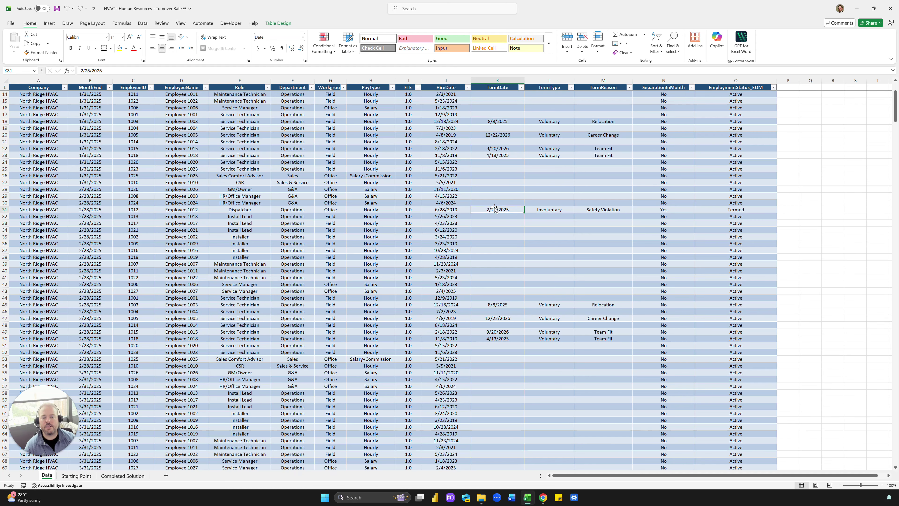
click(499, 215)
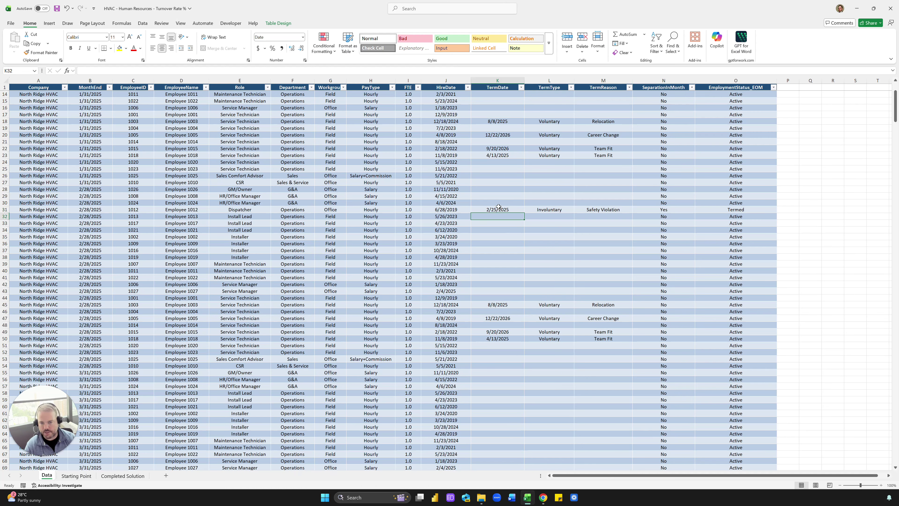
click(499, 206)
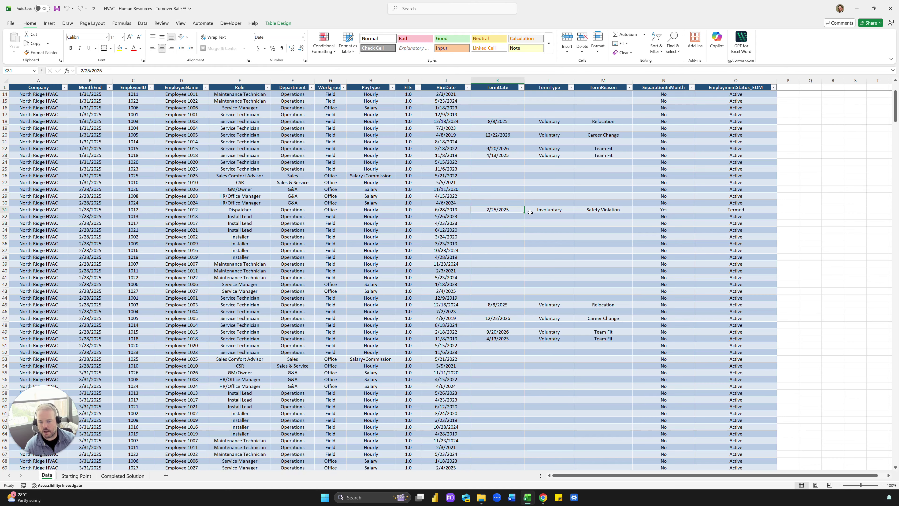
key(Right)
key(Right)
click(498, 212)
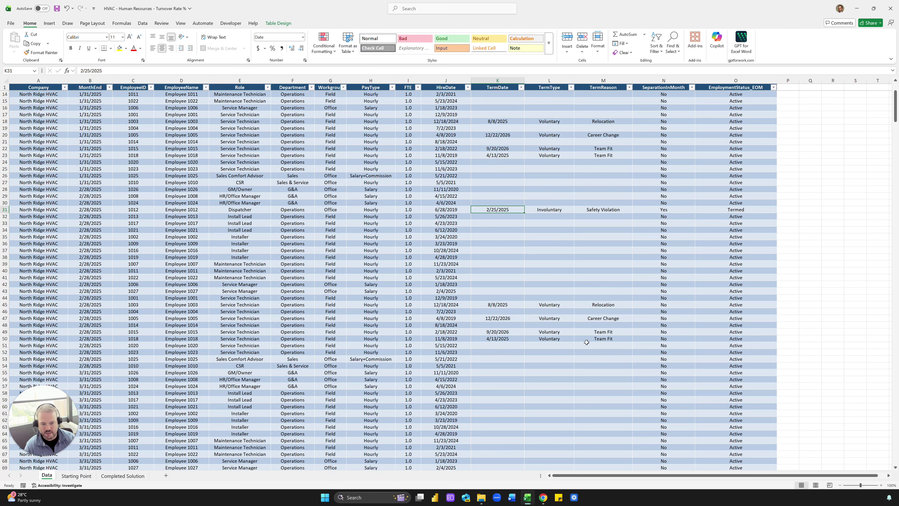
click(490, 420)
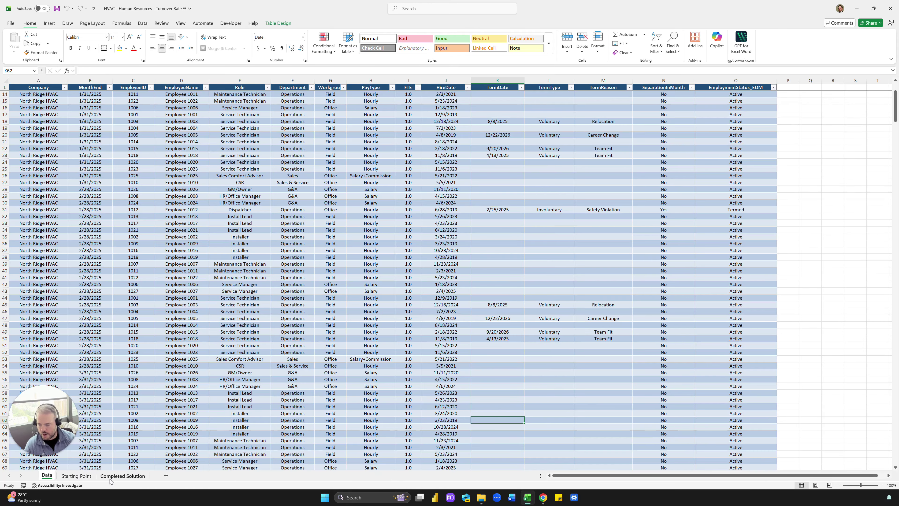
Step: Enter a COUNTIFS in D3 of Starting Point counting tbl_turnover rows whose SeparationInMonth is "Yes" and whose MonthEnd matches B3
click(117, 476)
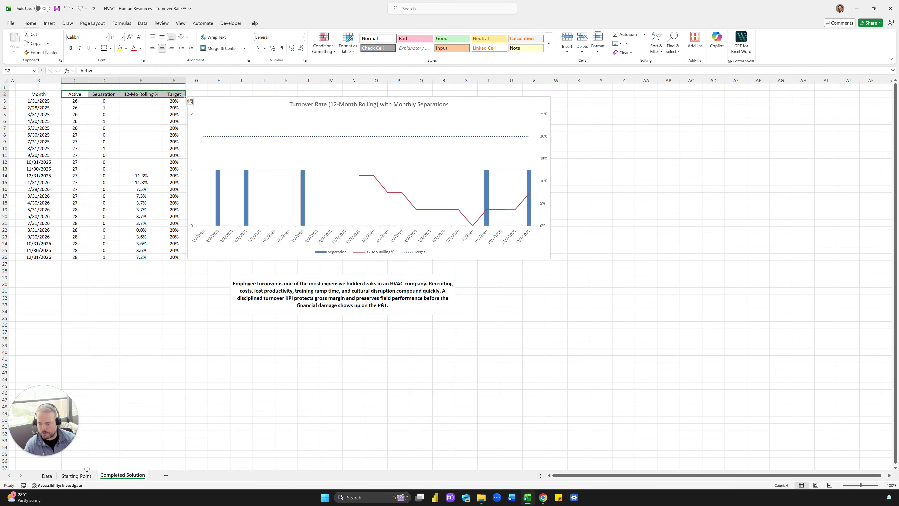
click(78, 476)
text(=)
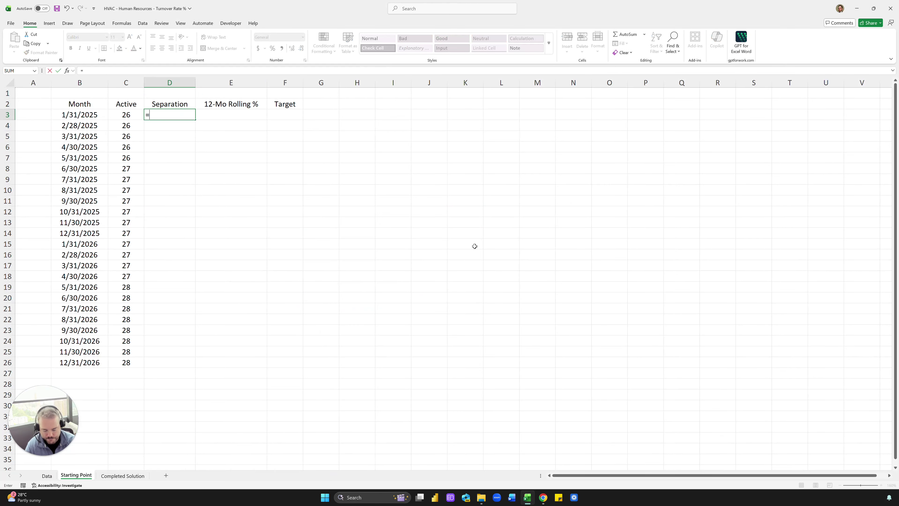
text(countifs)
key(Tab)
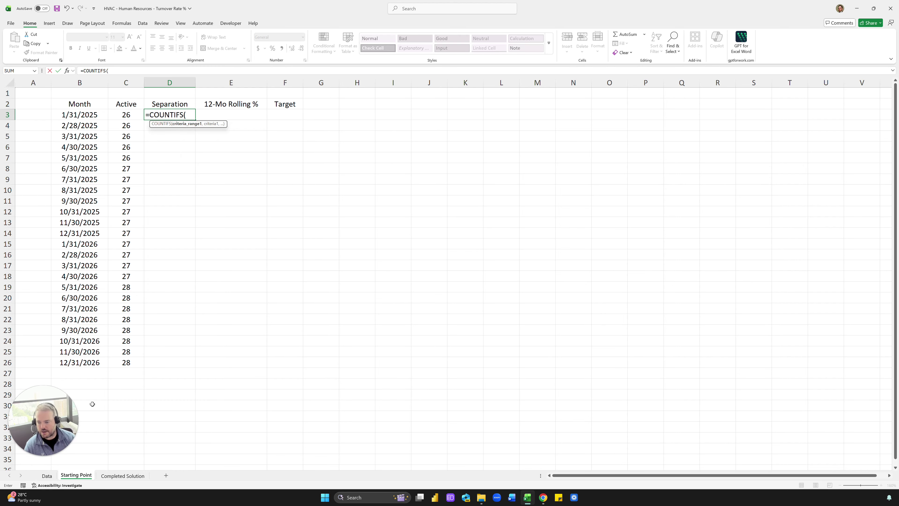
click(47, 475)
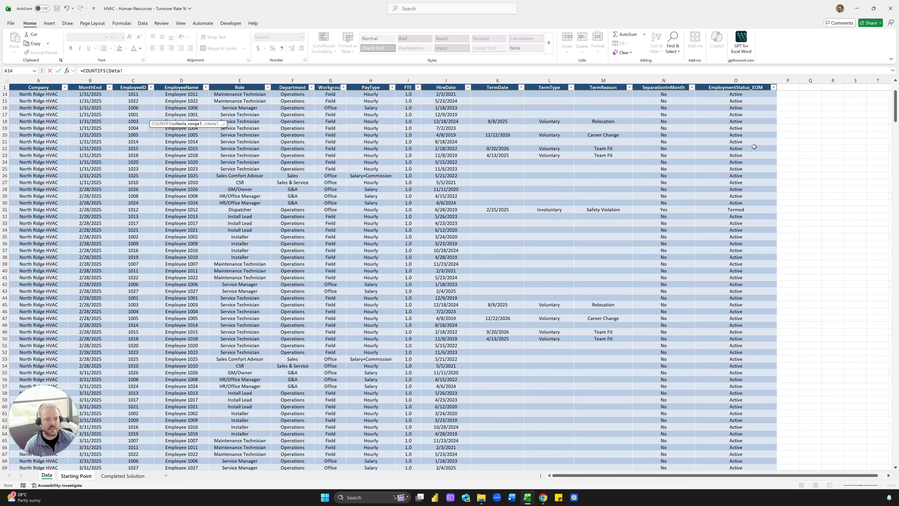
click(668, 83)
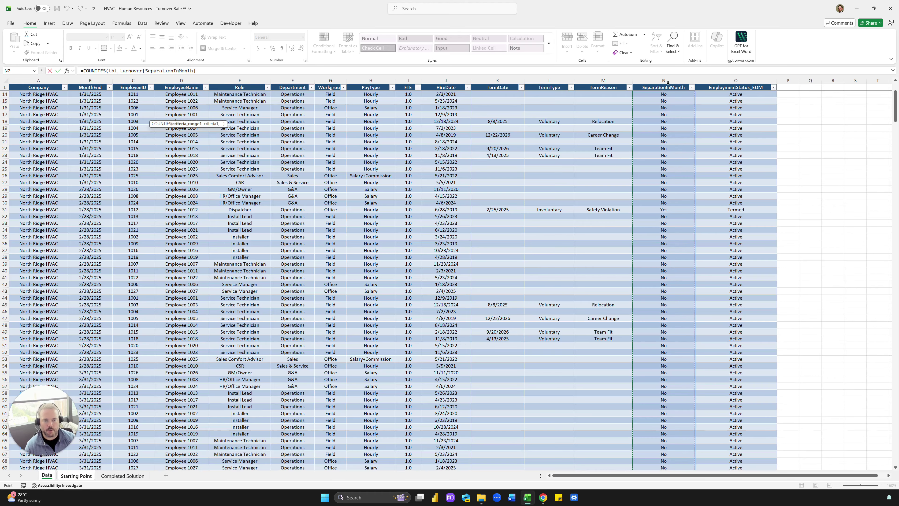
text(,"Yes)
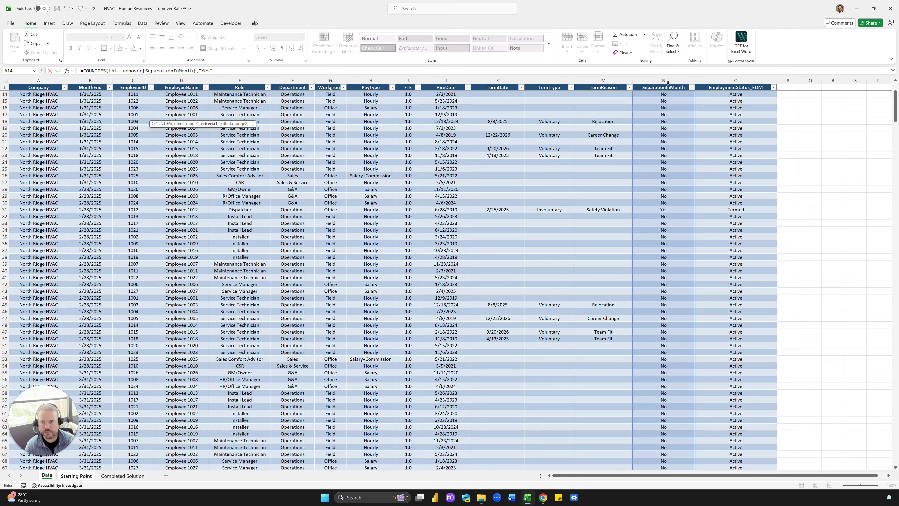
text(",)
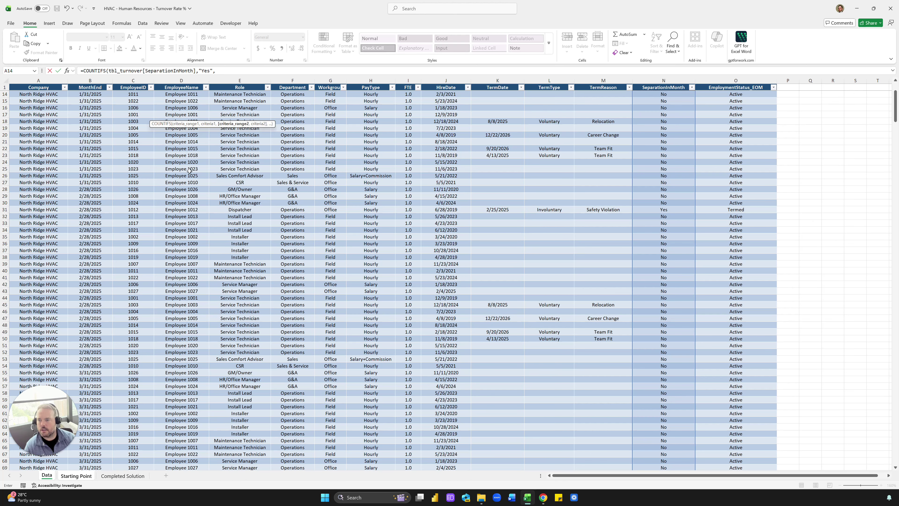
click(99, 81)
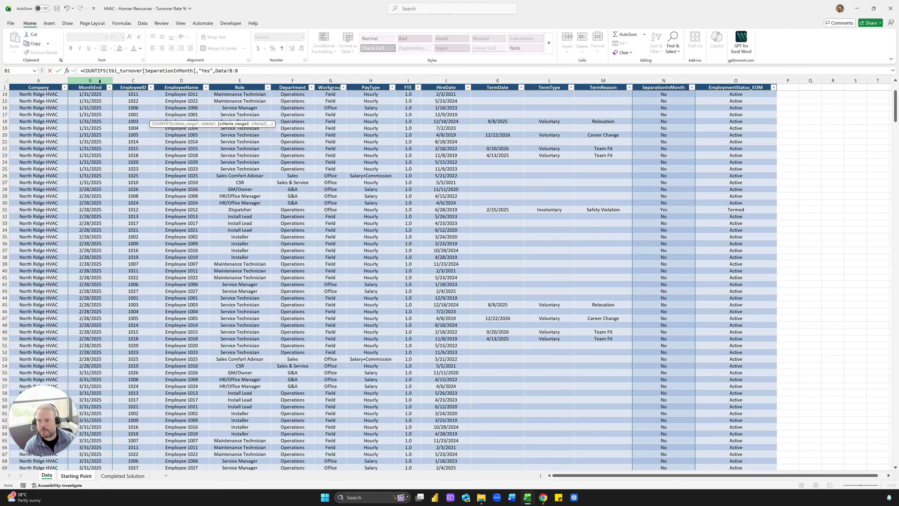
click(98, 102)
key(Return)
Step: Centre all cells on the Starting Point sheet and fill the Separation formula from D3 down through the 12/31/2026 row
click(9, 83)
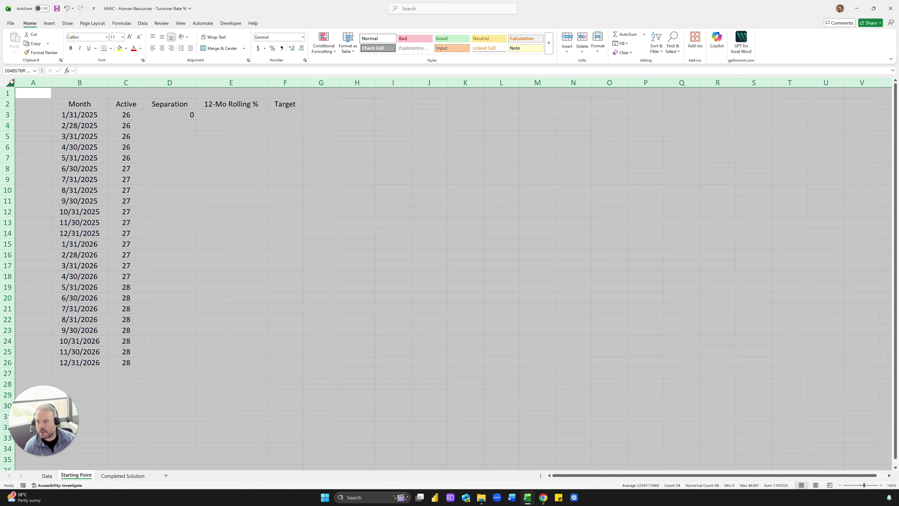
click(163, 51)
click(180, 115)
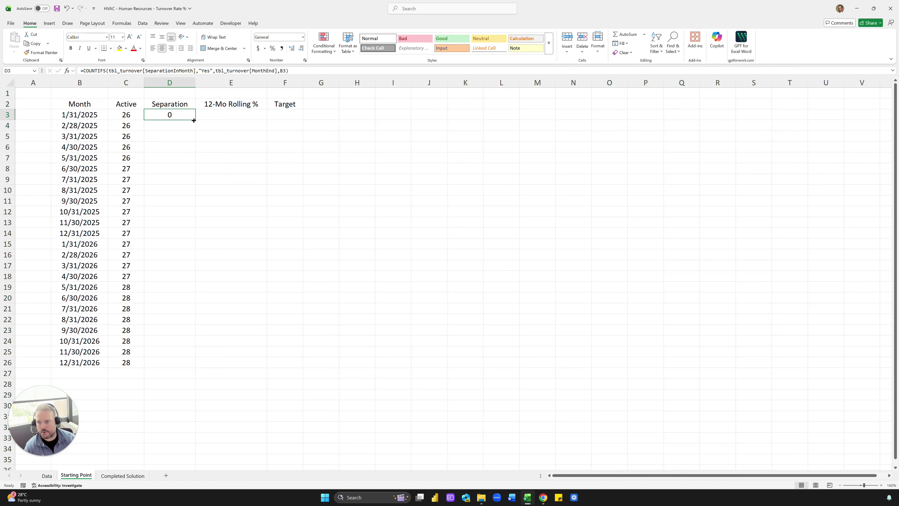
drag(194, 120, 195, 367)
Step: Start the 12-Mo Rolling % formula in E14, the twelfth month's row, with a SUM of the separations in D3:D14
click(226, 125)
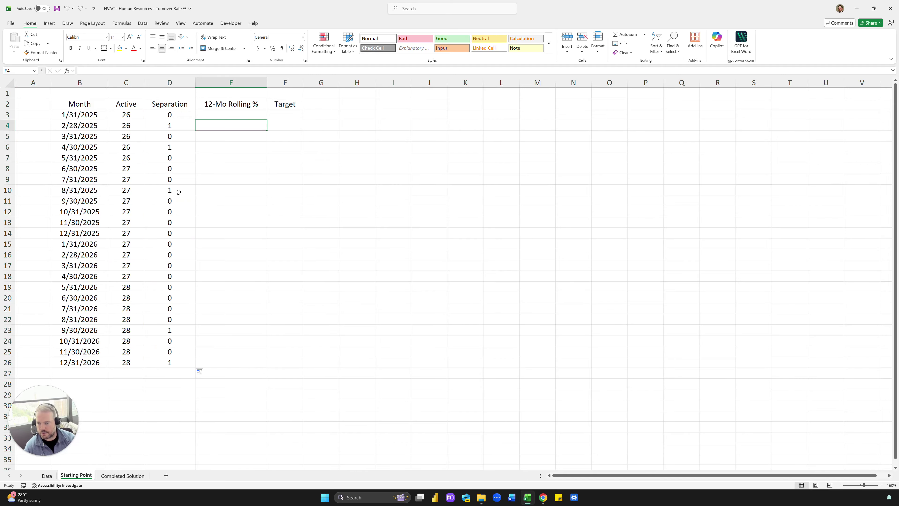
click(246, 113)
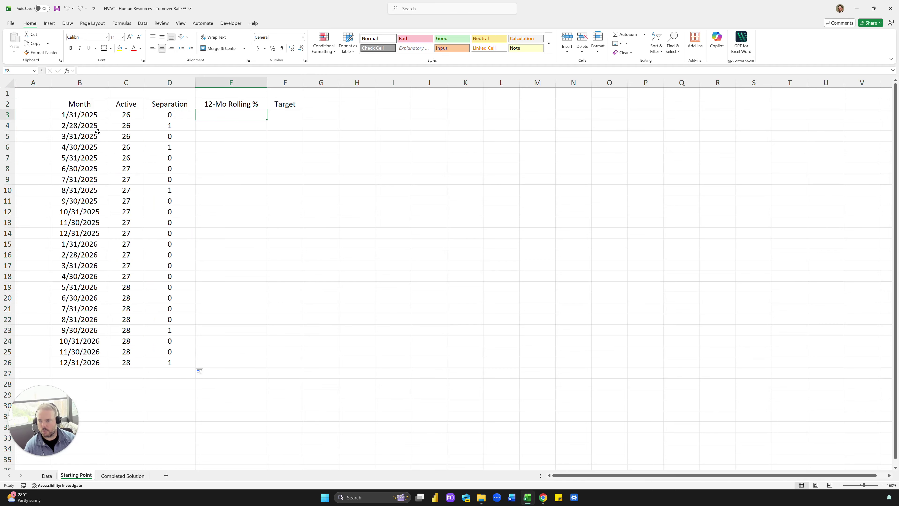
drag(88, 232, 87, 117)
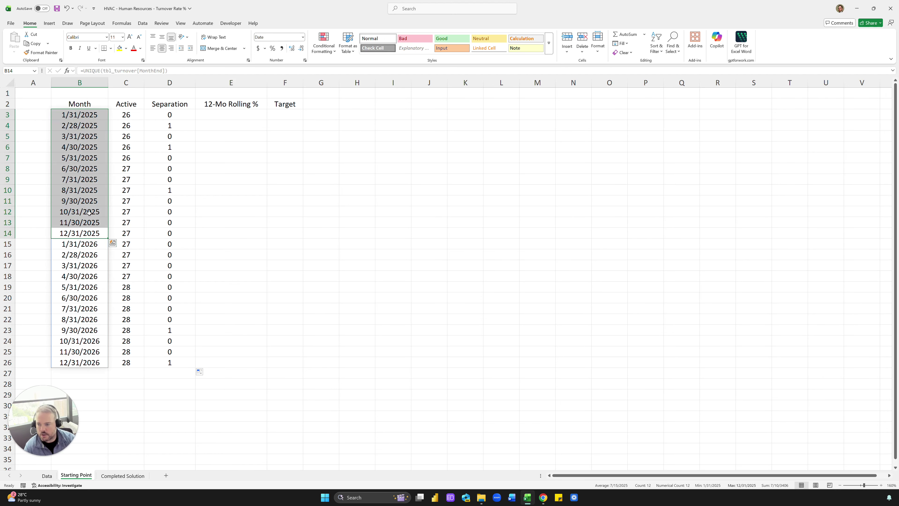
click(92, 231)
key(Right)
key(Right)
key(Right)
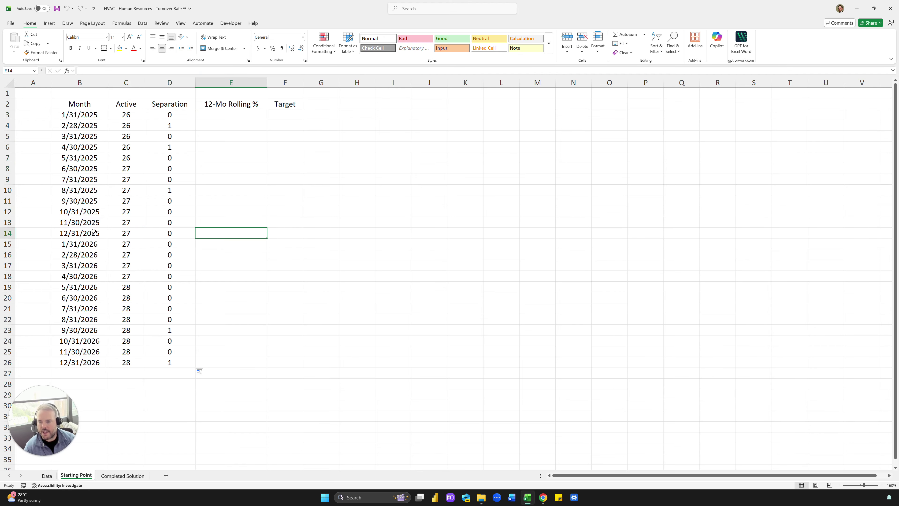
text(=)
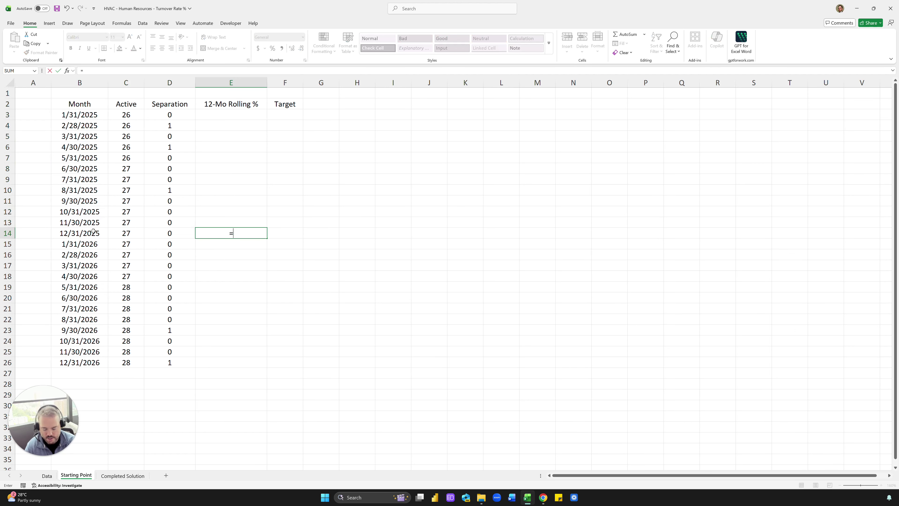
text(SUM()
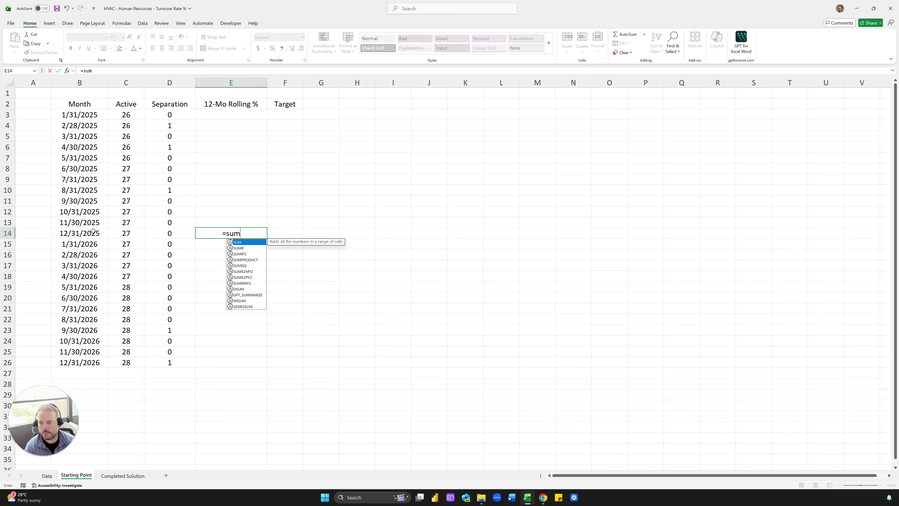
key(Left)
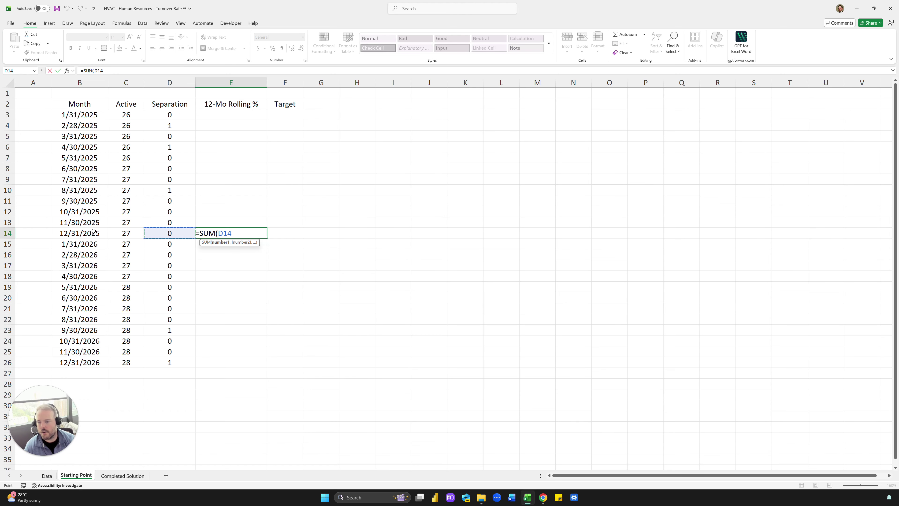
key(shift+Up)
key(shift+Up)
key(shift+Up)
key(shift+Up)
key(shift+Up)
key(shift+Up)
key(shift+Up)
key(shift+Up)
key(shift+Up)
key(shift+Up)
key(shift+Up)
Step: Complete the E14 formula by dividing the separations sum by the AVERAGE of the active headcounts in C3:C14
text()/AVERAGE()
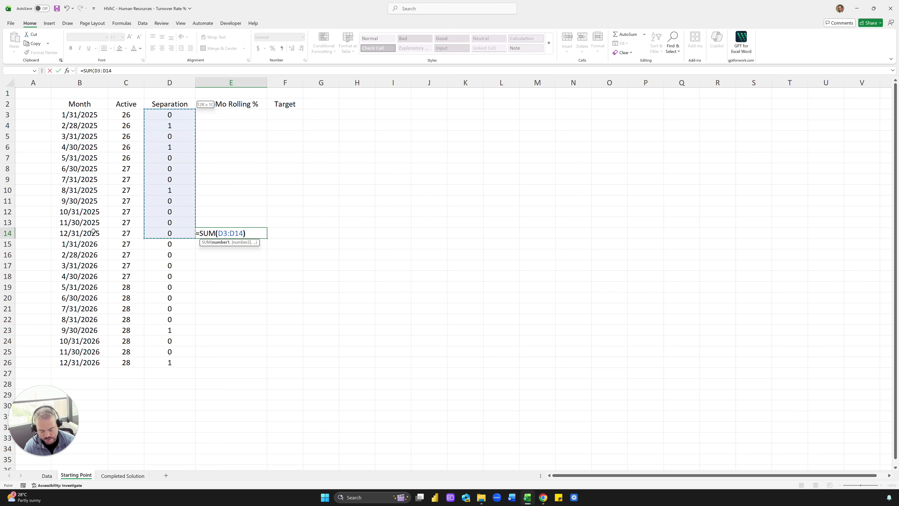
key(Left)
key(Left)
key(shift+Up)
key(shift+Up)
key(shift+Up)
key(shift+Up)
key(shift+Up)
key(shift+Up)
key(shift+Up)
key(shift+Up)
key(shift+Up)
key(shift+Up)
key(shift+Up)
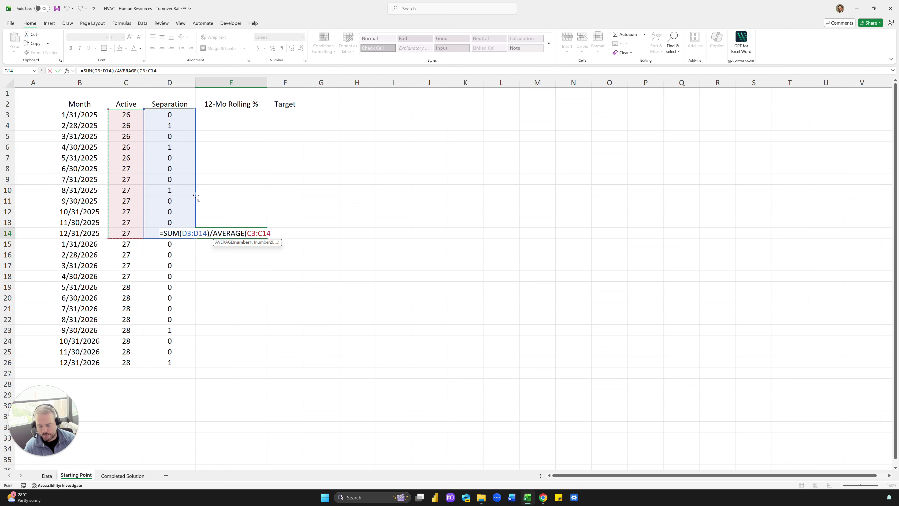
key(Return)
key(Return)
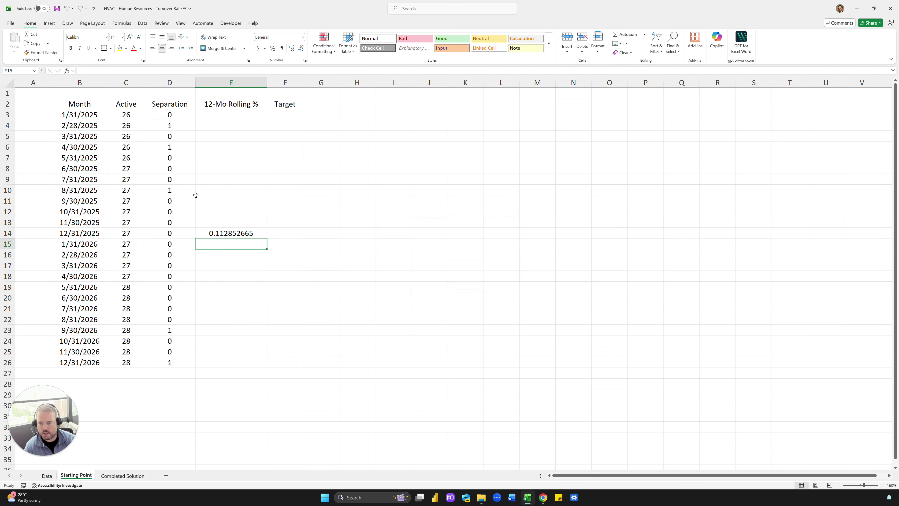
key(Up)
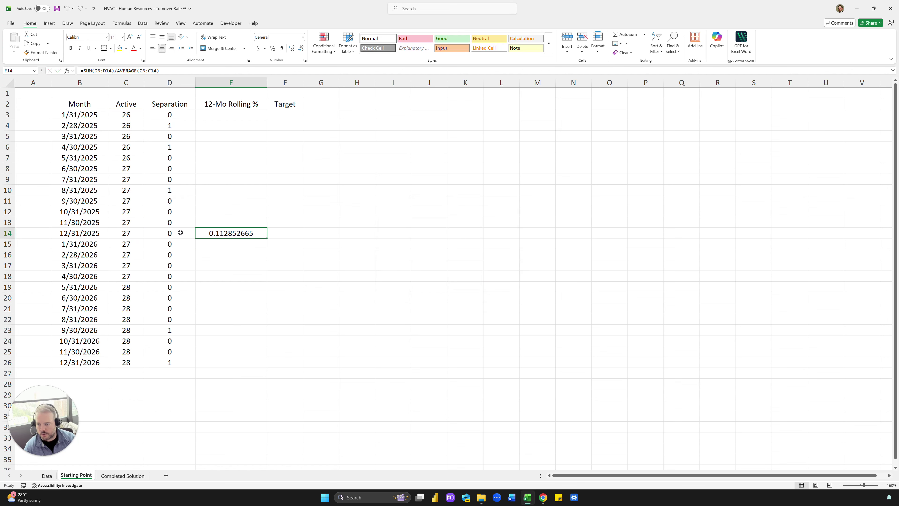